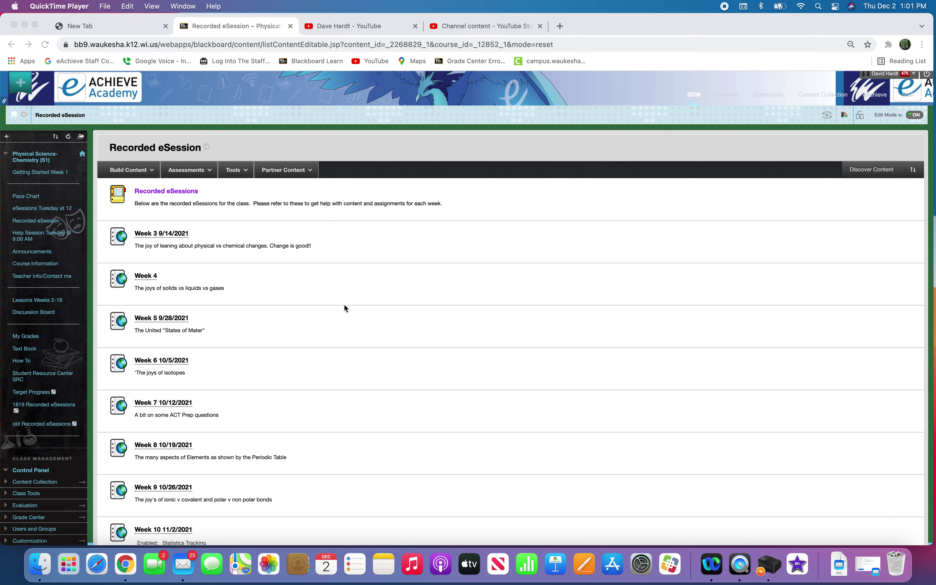
pyautogui.scroll(-2, 272, 415)
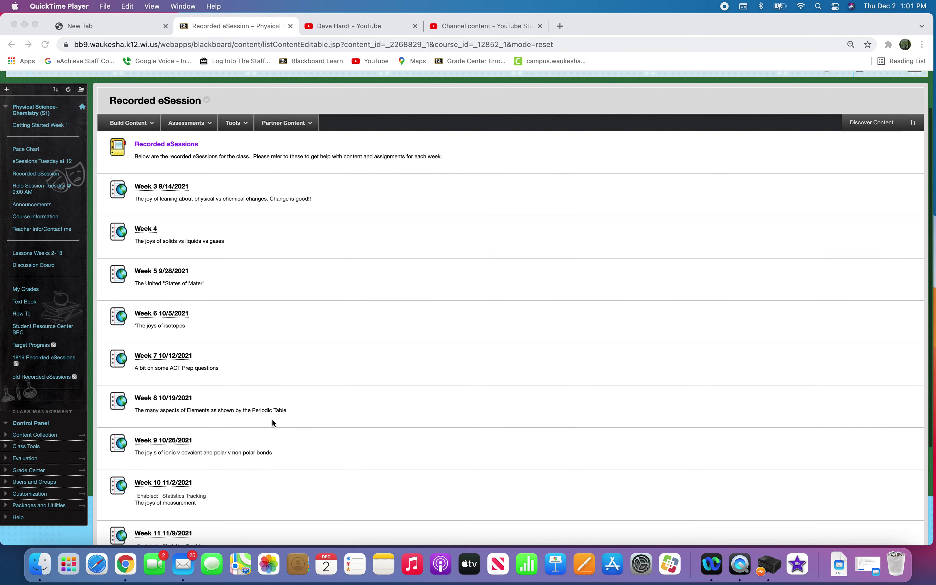
pyautogui.scroll(-5, 116, 522)
pyautogui.scroll(-1, 123, 484)
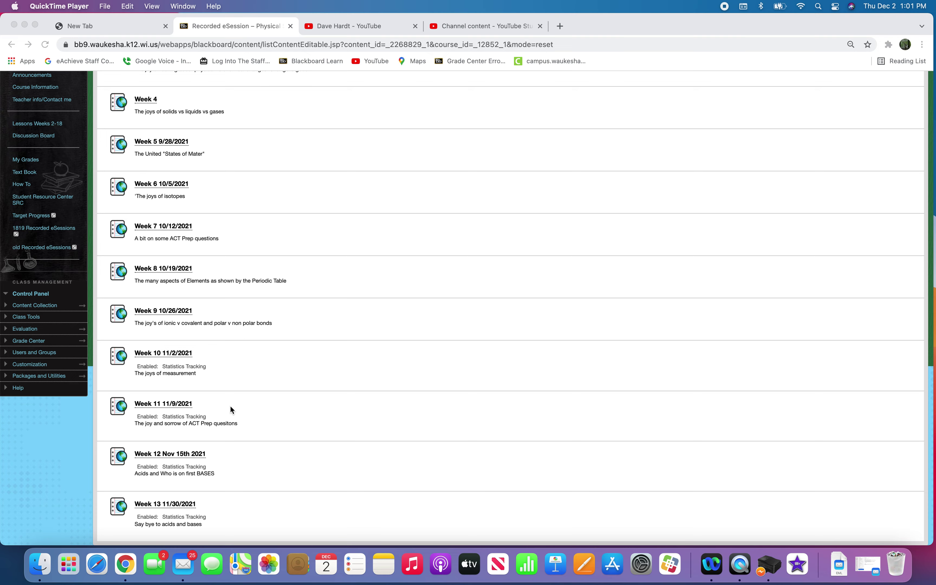
pyautogui.scroll(5, 229, 405)
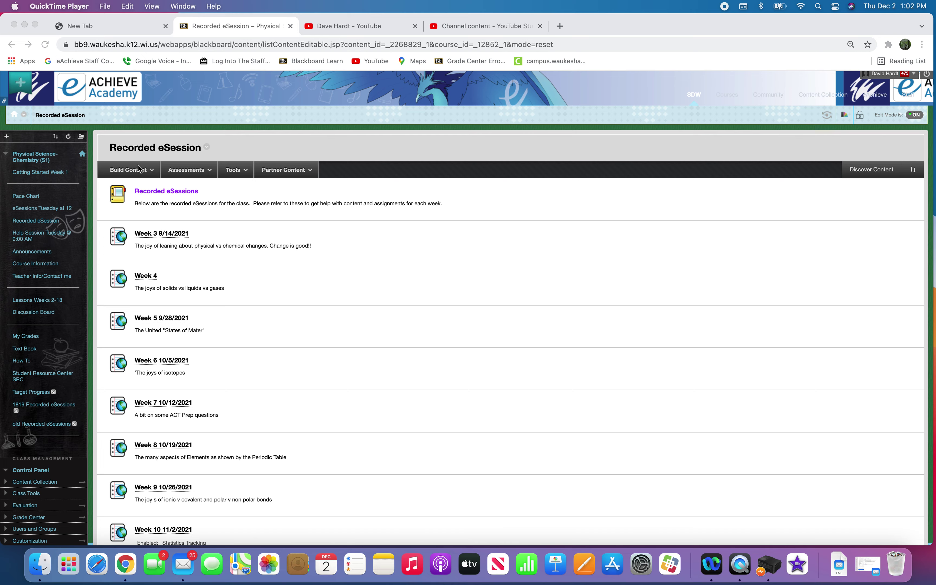
# Step: Start a new web link with Track Number of Views set to Yes, and discard it without saving
pyautogui.click(151, 173)
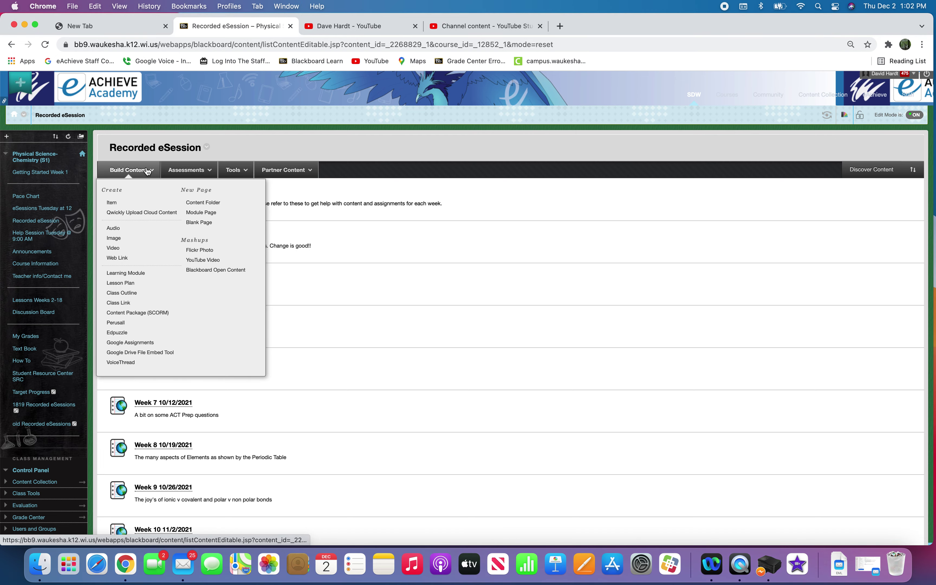
pyautogui.click(123, 260)
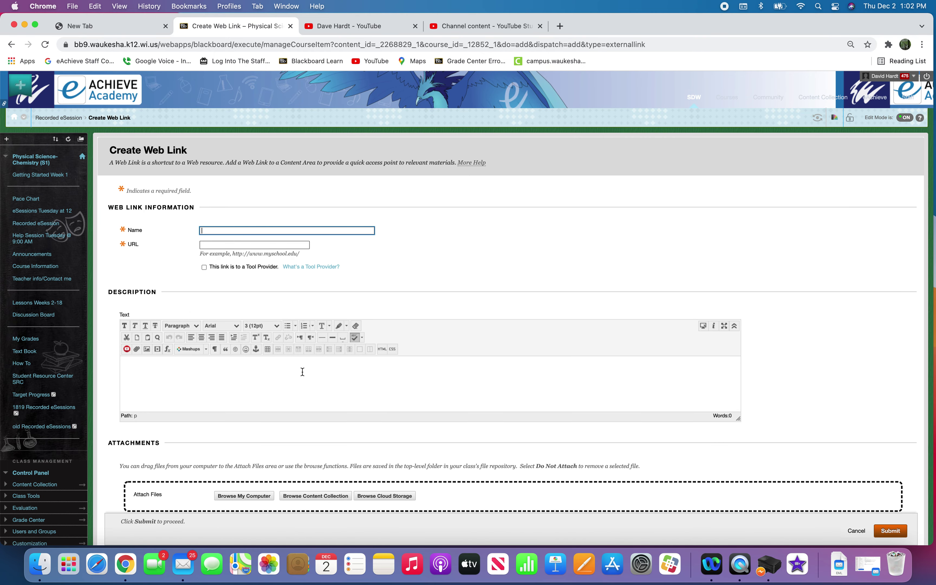
pyautogui.scroll(-5, 397, 479)
pyautogui.scroll(-2, 397, 480)
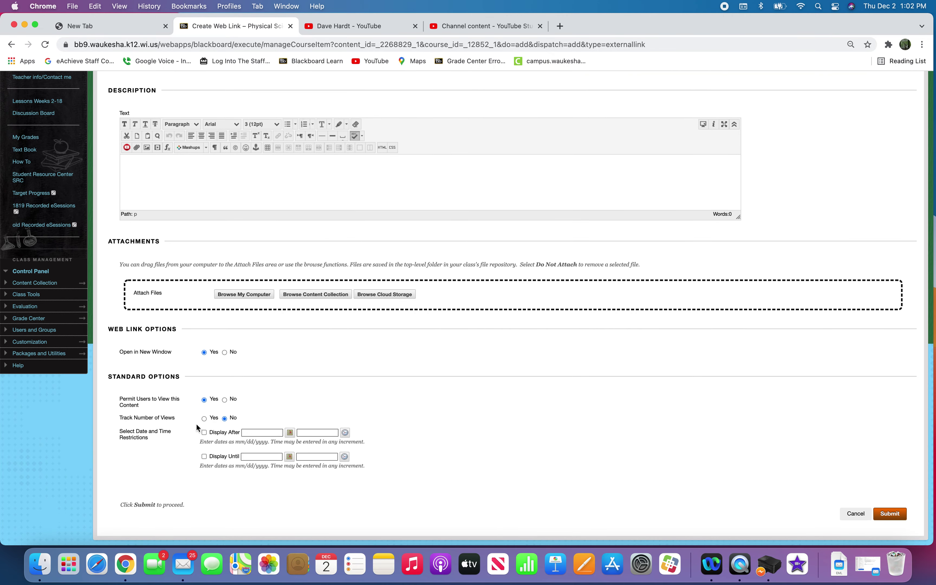
pyautogui.click(204, 418)
pyautogui.scroll(3, 301, 215)
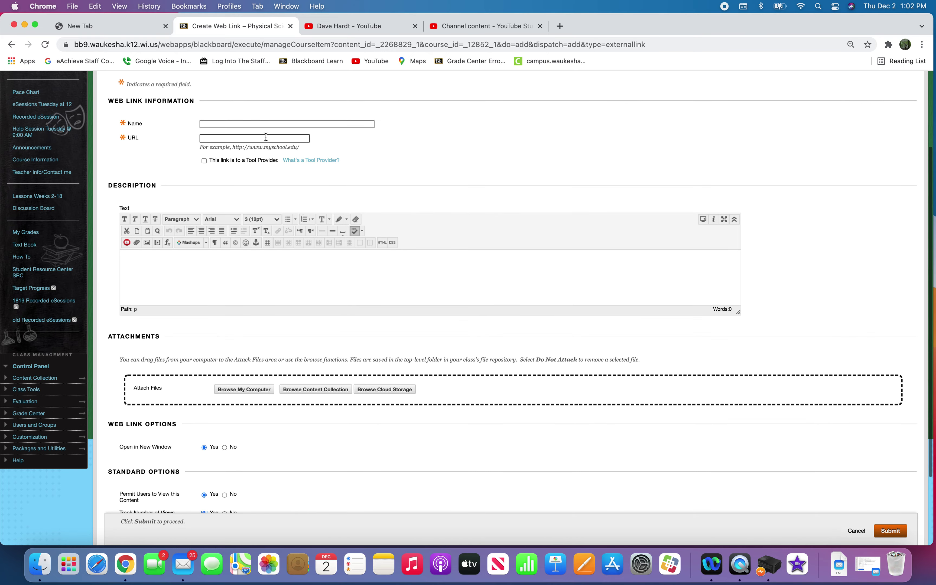
pyautogui.click(853, 531)
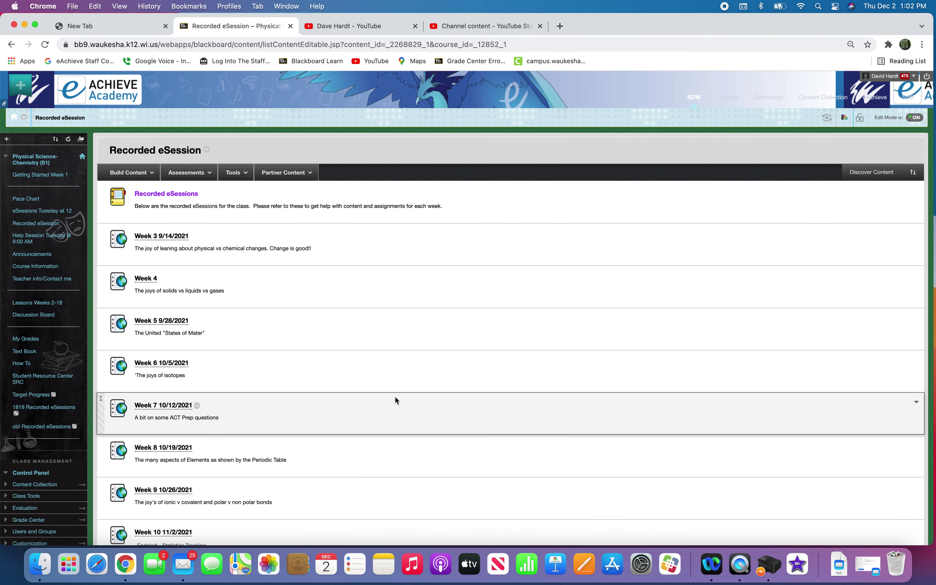
# Step: Check the Statistics Tracking setting of the Week 11 11/9/2021 item and leave it without submitting
pyautogui.scroll(-5, 395, 397)
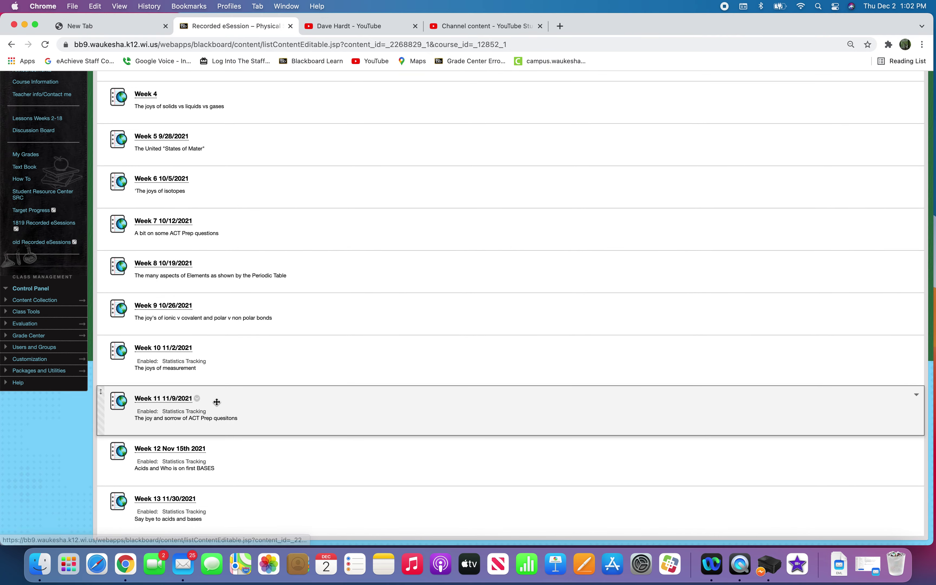
pyautogui.click(197, 399)
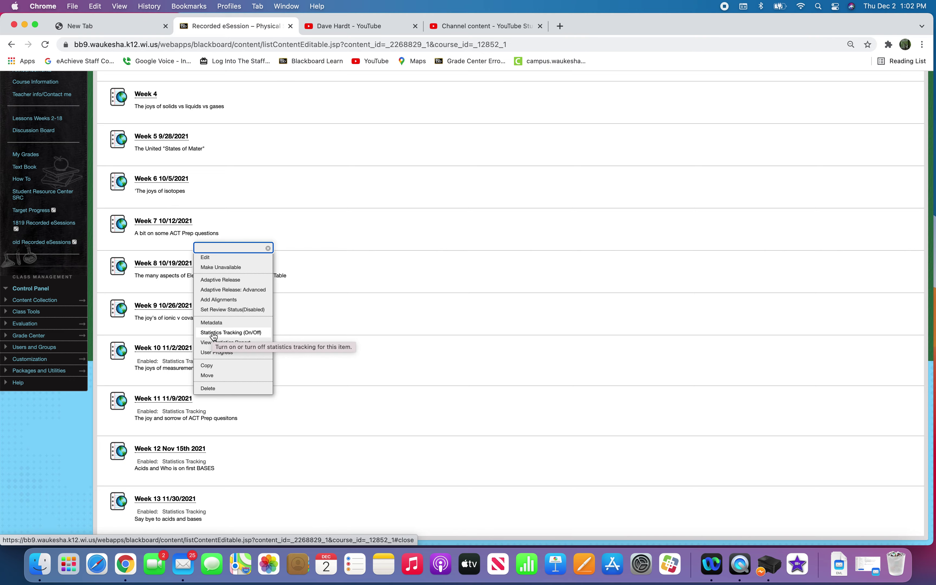
pyautogui.click(214, 333)
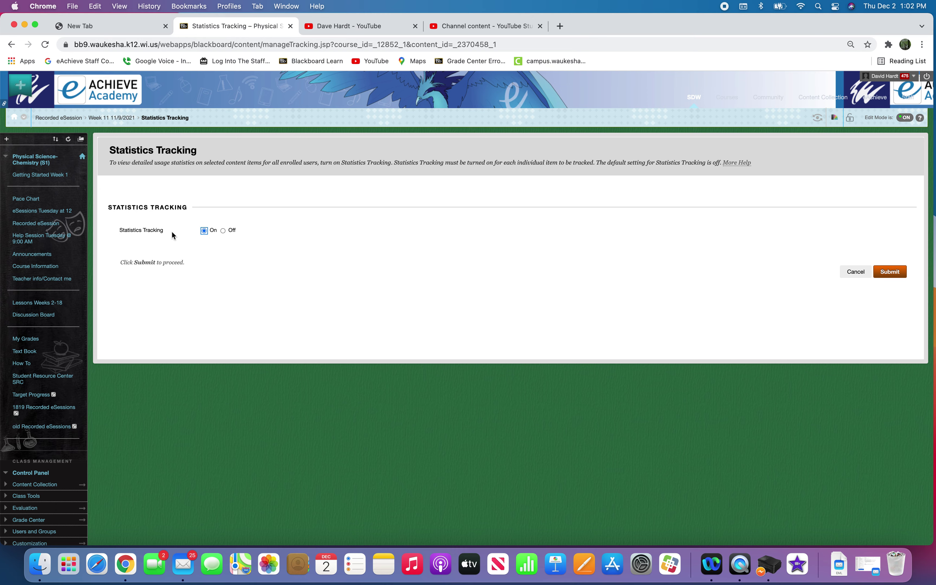
pyautogui.click(855, 272)
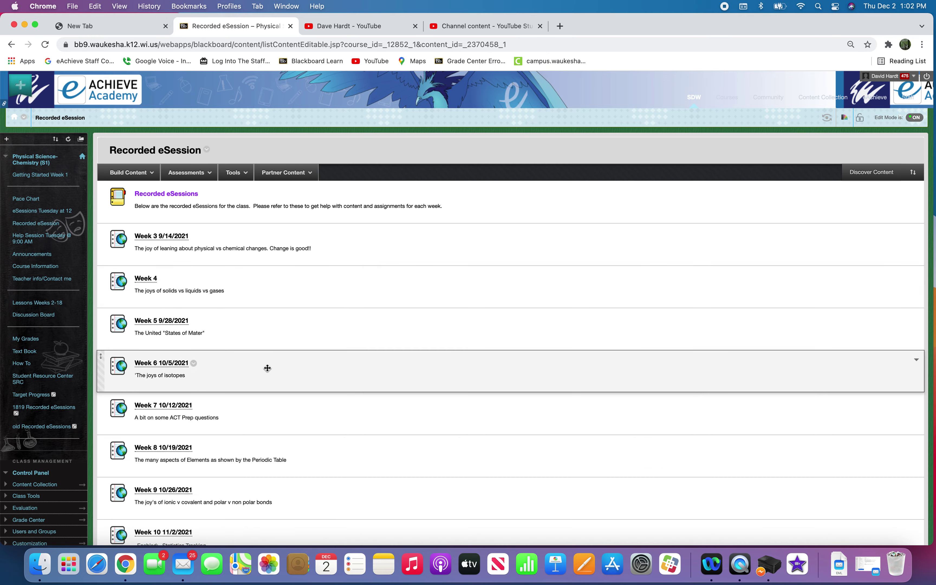
# Step: Open the statistics report page for the Week 11 11/9/2021 item
pyautogui.scroll(-5, 263, 450)
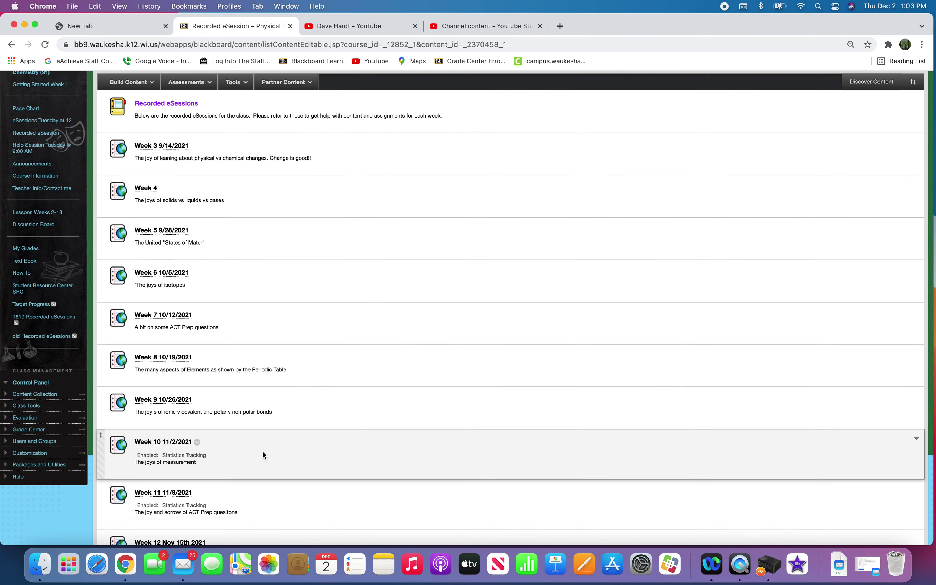
pyautogui.scroll(-5, 264, 451)
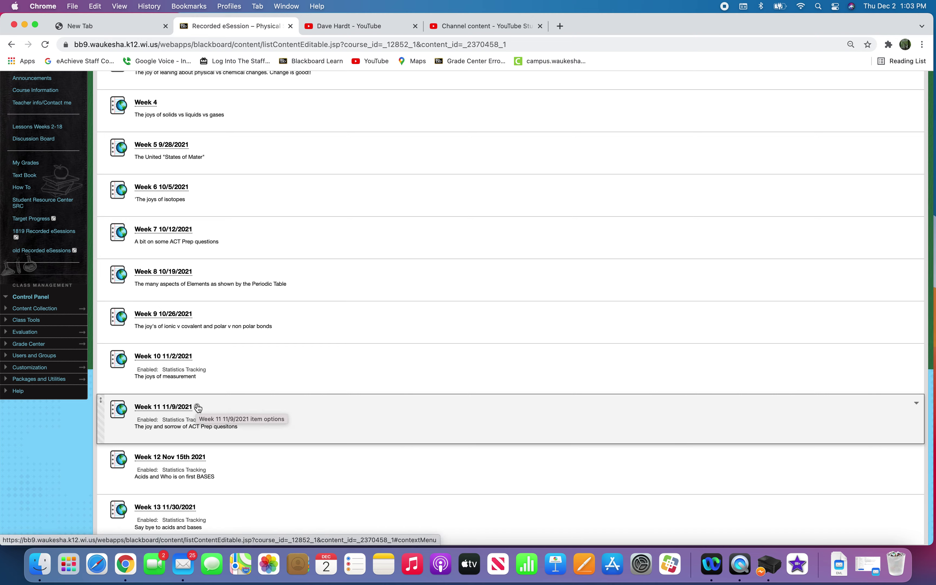
pyautogui.click(198, 407)
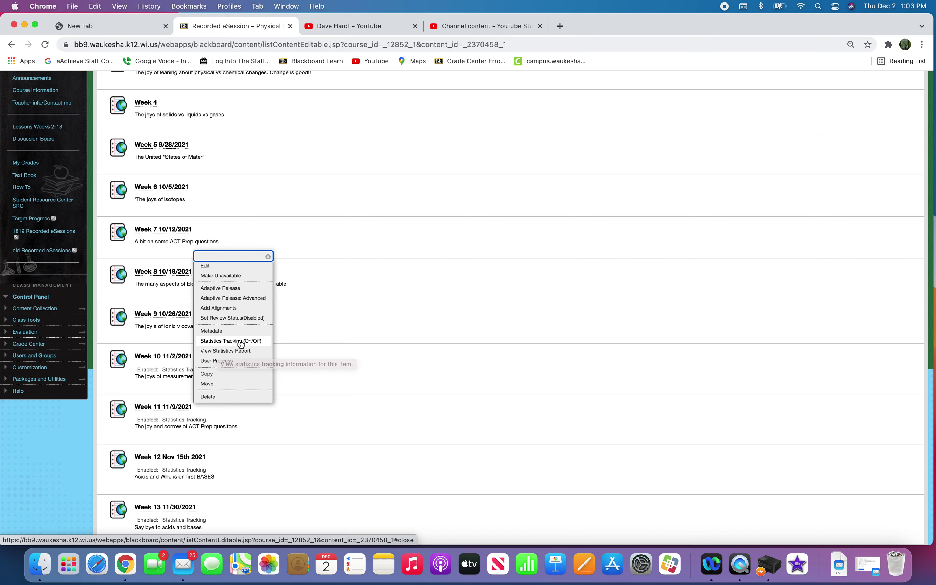
pyautogui.click(218, 351)
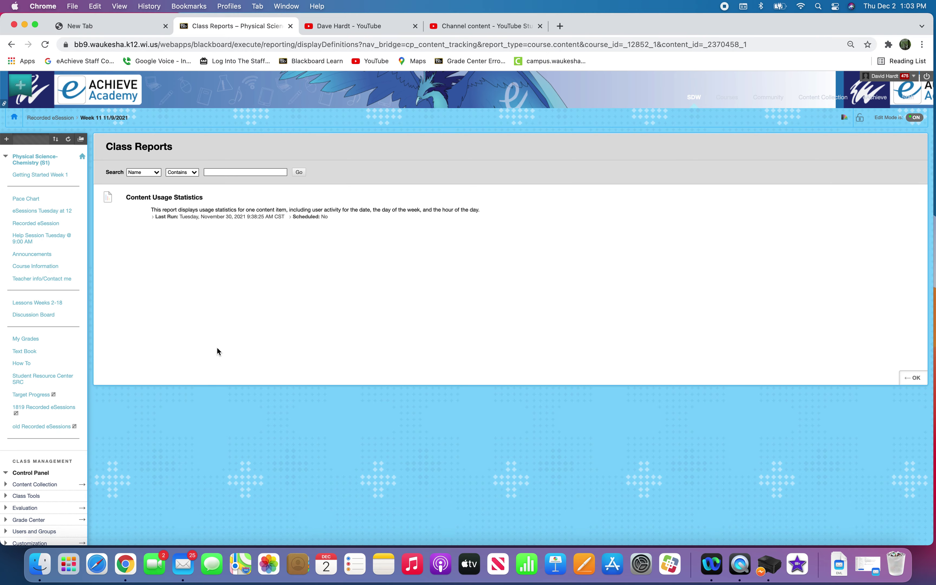
# Step: Enter "week 11" as the report search text and open the run settings of the Content Usage Statistics report
pyautogui.click(230, 173)
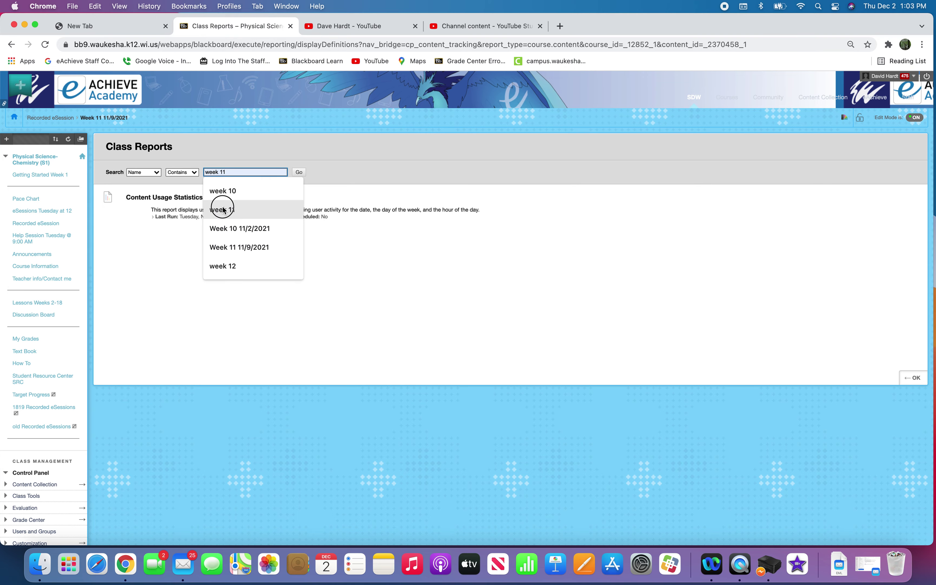
pyautogui.click(220, 208)
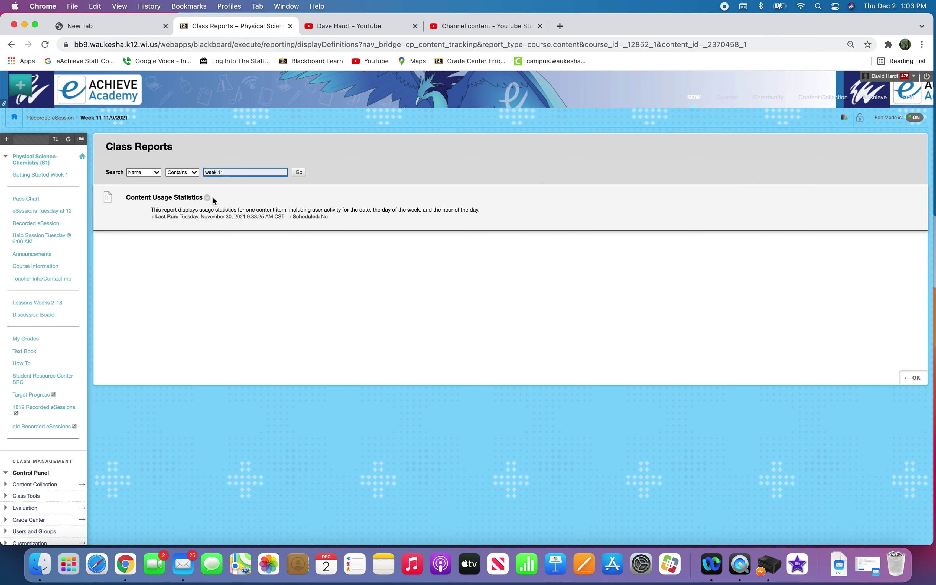
pyautogui.click(208, 197)
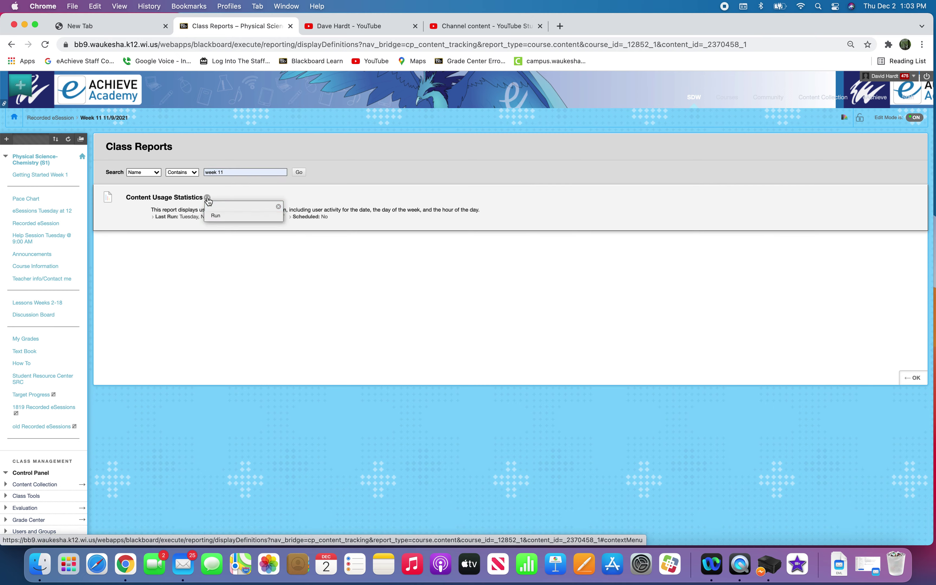
pyautogui.click(215, 216)
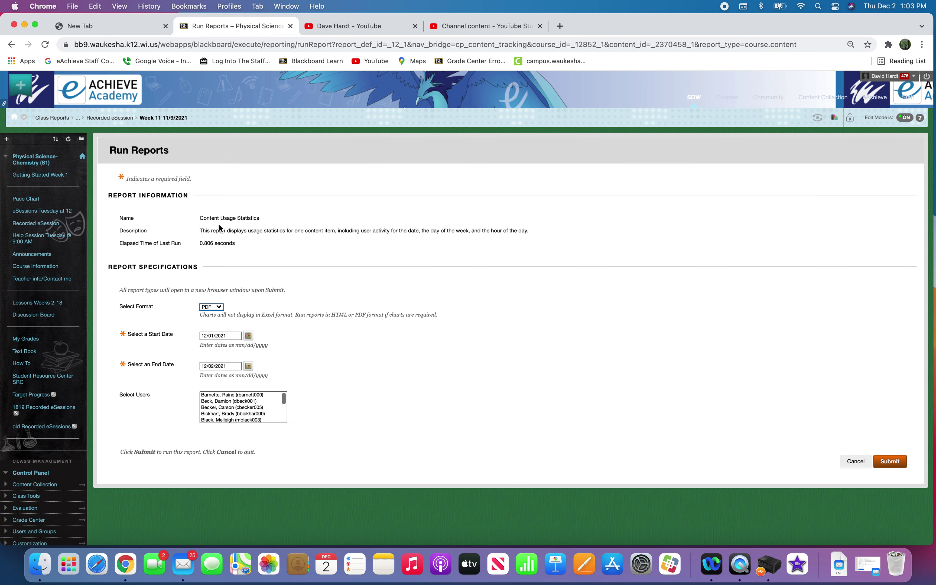
# Step: Try to edit the report's start date by hand to 11/9 in 2021
pyautogui.click(223, 337)
pyautogui.doubleClick(214, 336)
pyautogui.press('BackSpace')
pyautogui.press('BackSpace')
pyautogui.press('BackSpace')
pyautogui.press('BackSpace')
pyautogui.press('BackSpace')
pyautogui.press('BackSpace')
pyautogui.write('11/9')
pyautogui.click(212, 366)
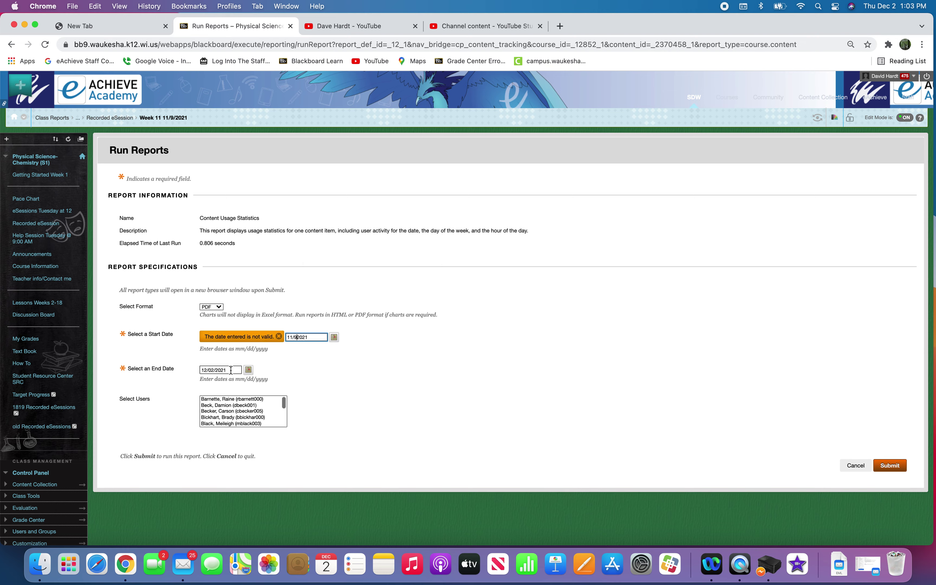
pyautogui.click(297, 353)
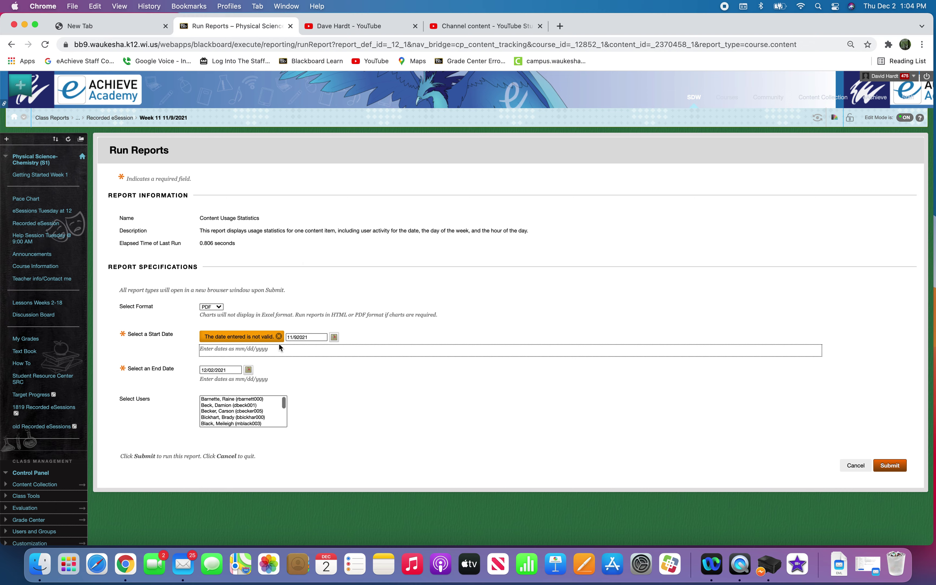
# Step: Set the report's start date to 11/09/2021 and its end date to 11/16/2021, and dismiss the date warning
pyautogui.click(334, 337)
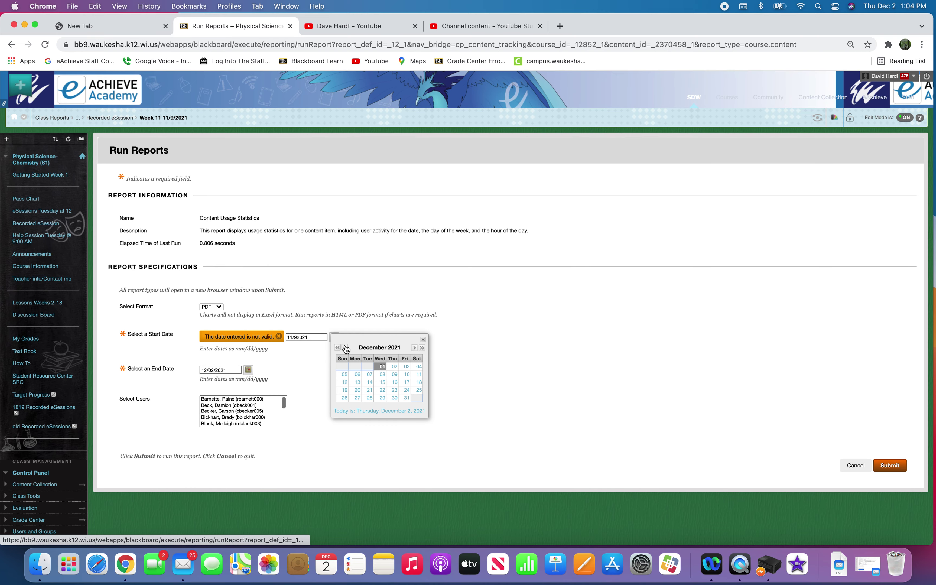
pyautogui.click(346, 347)
pyautogui.click(369, 375)
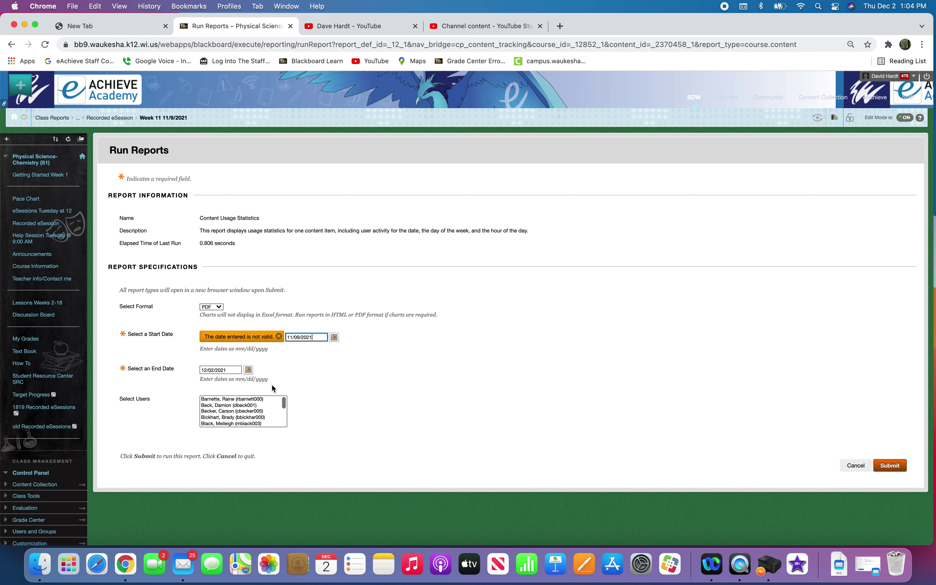
pyautogui.click(247, 370)
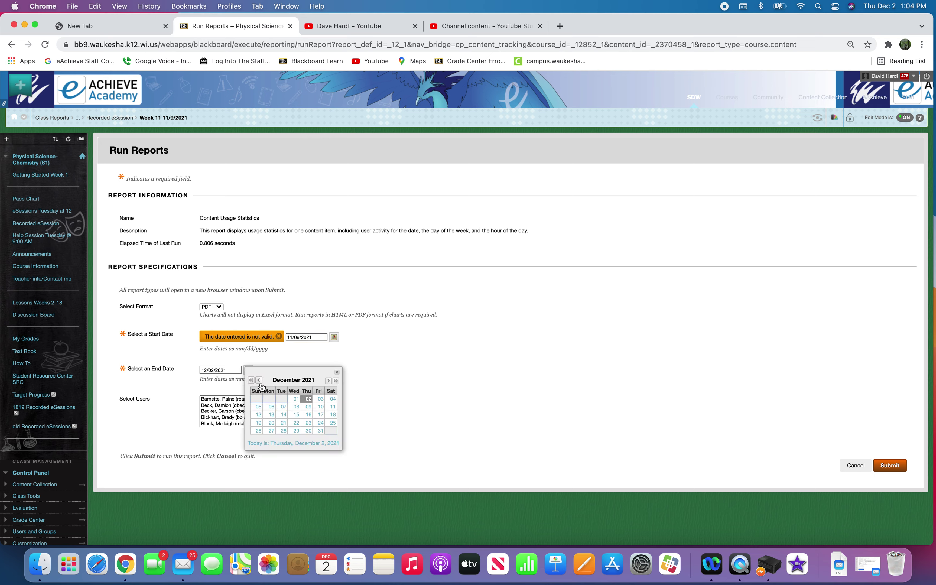
pyautogui.click(259, 380)
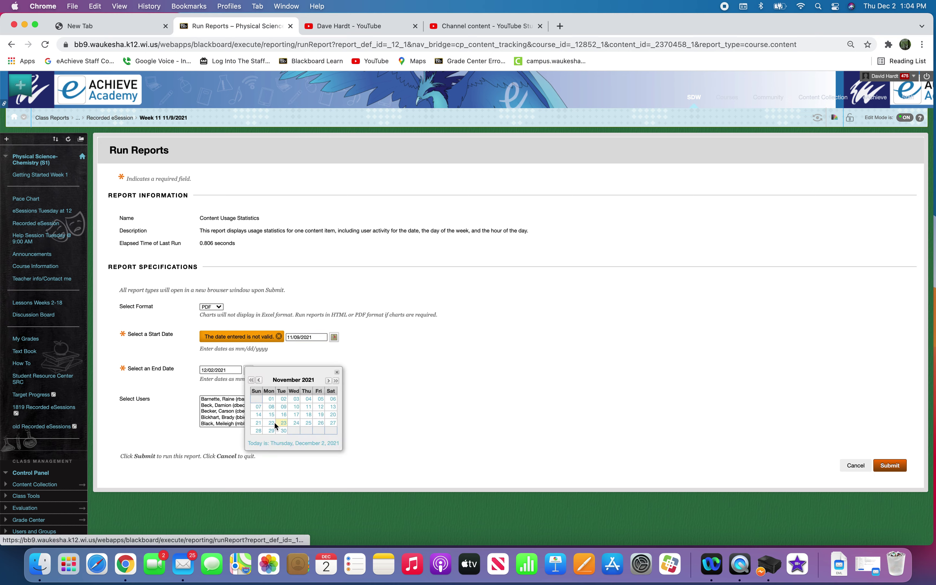
pyautogui.click(283, 414)
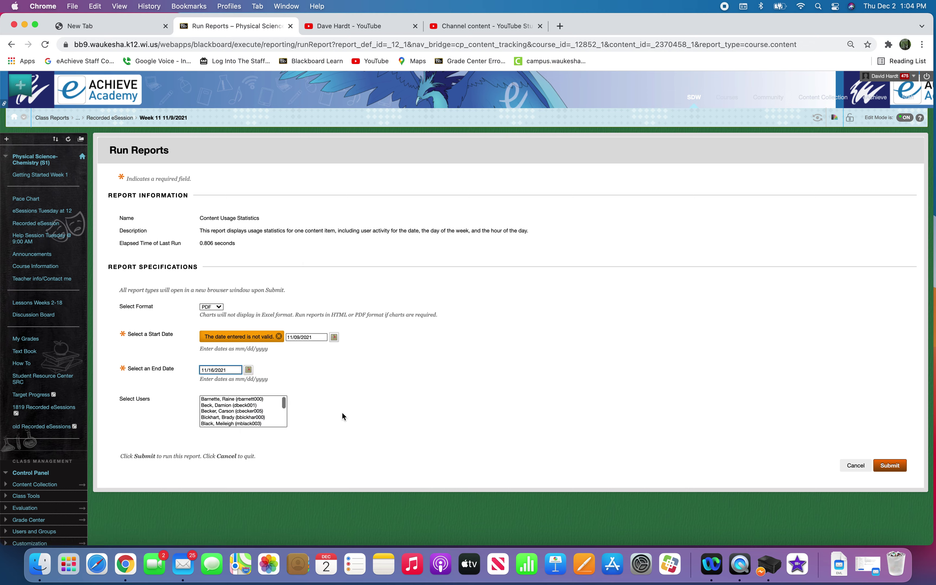
pyautogui.click(279, 337)
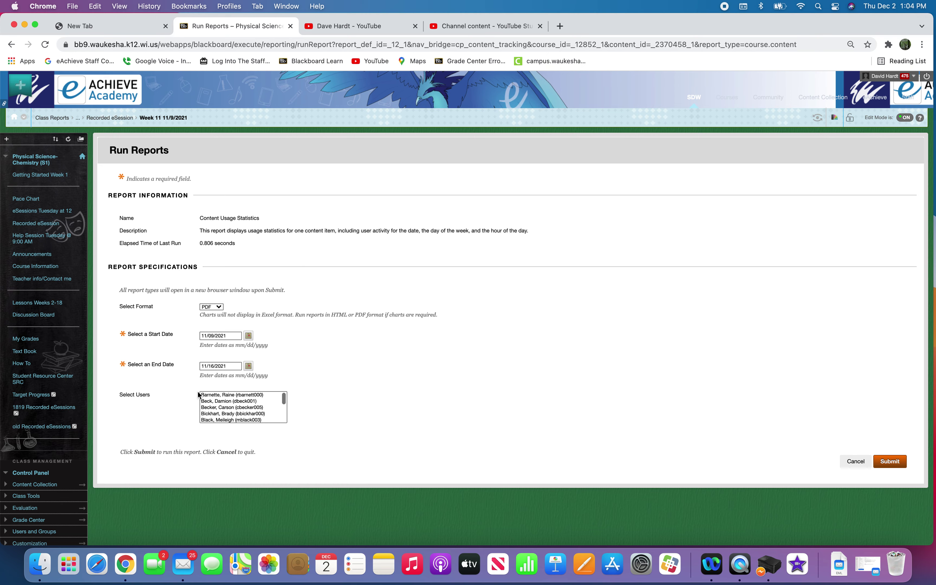
# Step: Submit the Content Usage Statistics report to generate it as a PDF
pyautogui.scroll(-1, 201, 397)
pyautogui.scroll(-2, 478, 430)
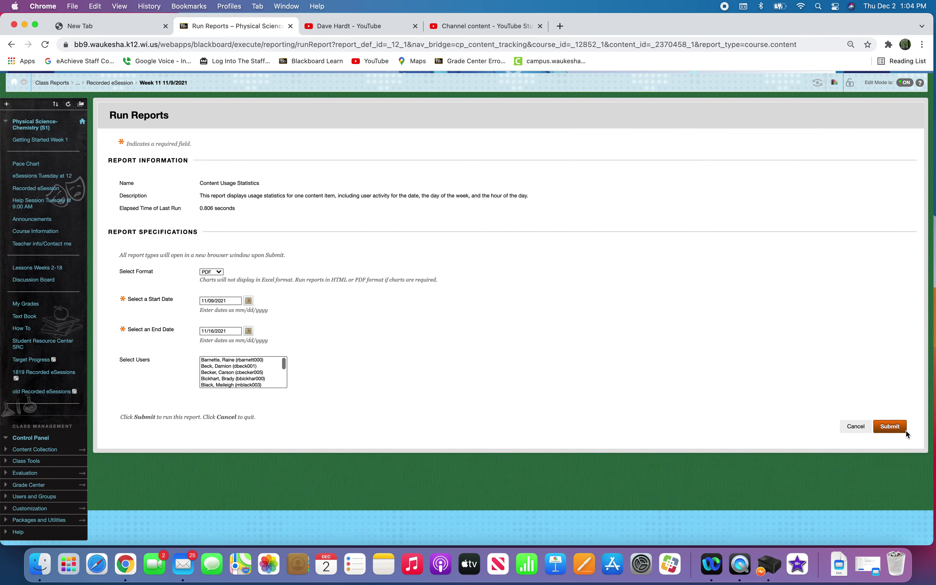
pyautogui.click(889, 426)
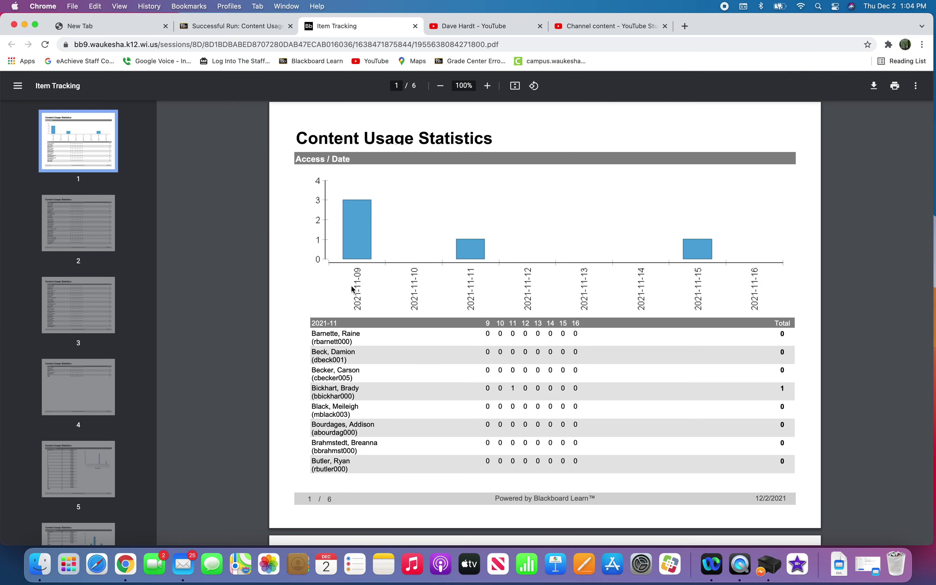
# Step: Examine the access chart and each student's daily and total accesses on the first pages of the report
pyautogui.scroll(-1, 351, 212)
pyautogui.scroll(-1, 351, 202)
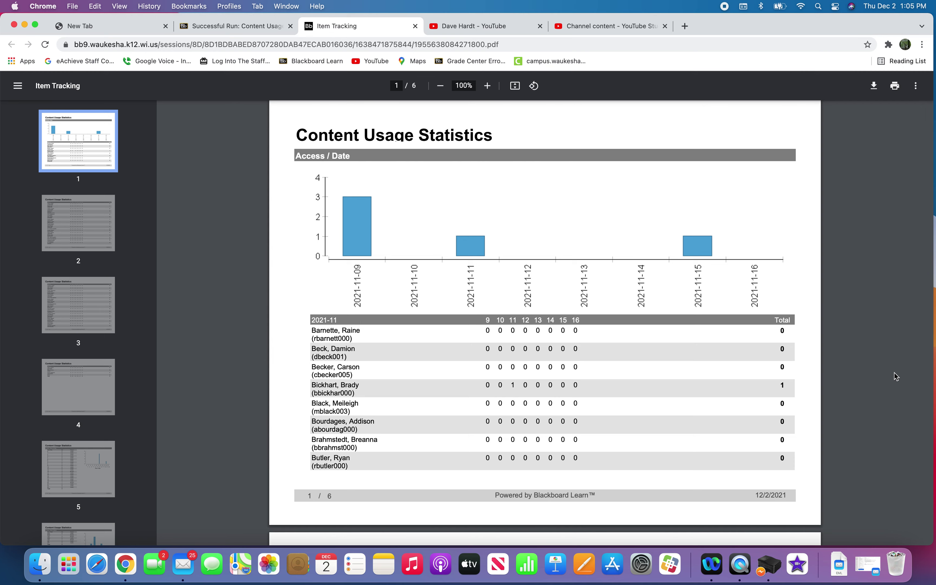
pyautogui.scroll(-2, 850, 337)
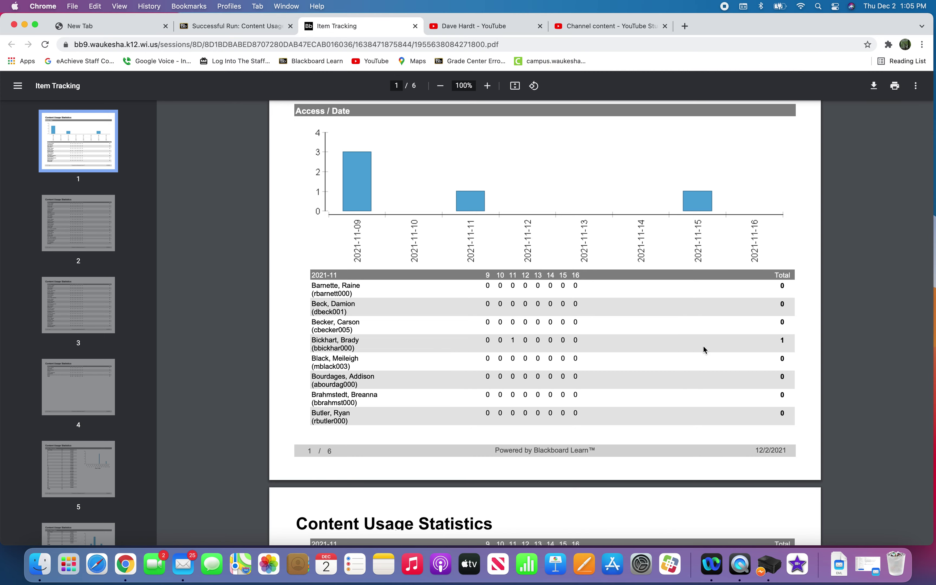
pyautogui.scroll(1, 537, 342)
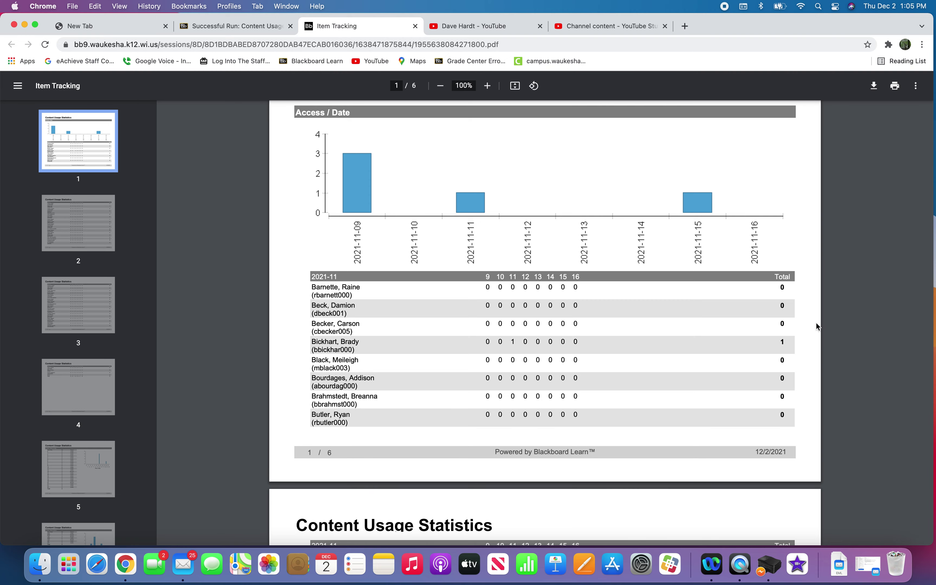
pyautogui.scroll(-6, 774, 422)
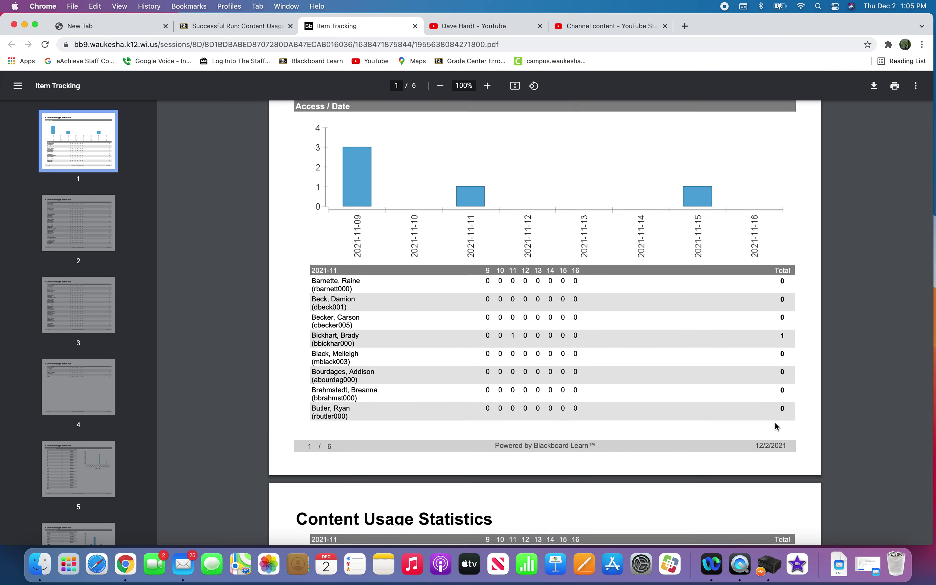
pyautogui.scroll(-3, 774, 423)
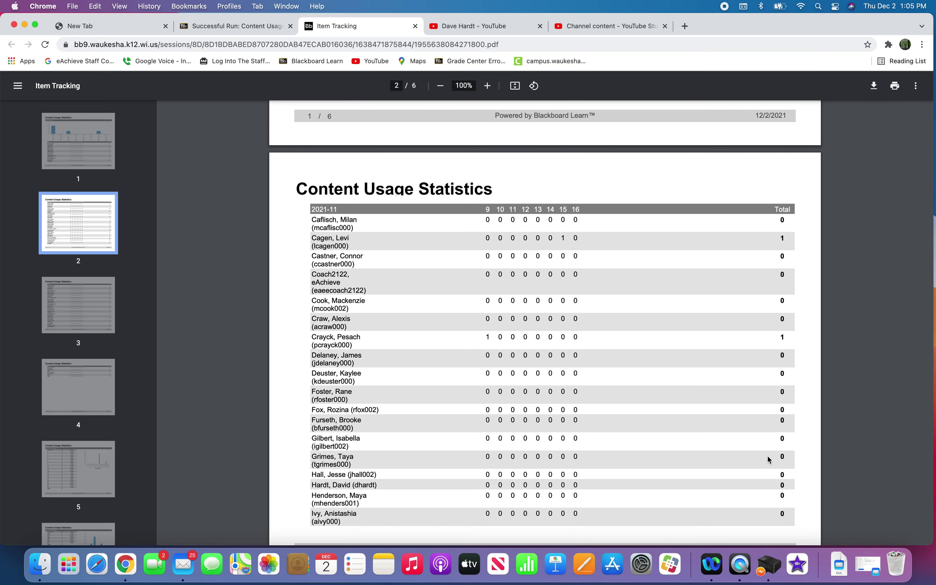
# Step: Examine the remaining students' daily and total accesses on pages 2 to 4 of the report, including the overall totals row
pyautogui.scroll(-6, 768, 457)
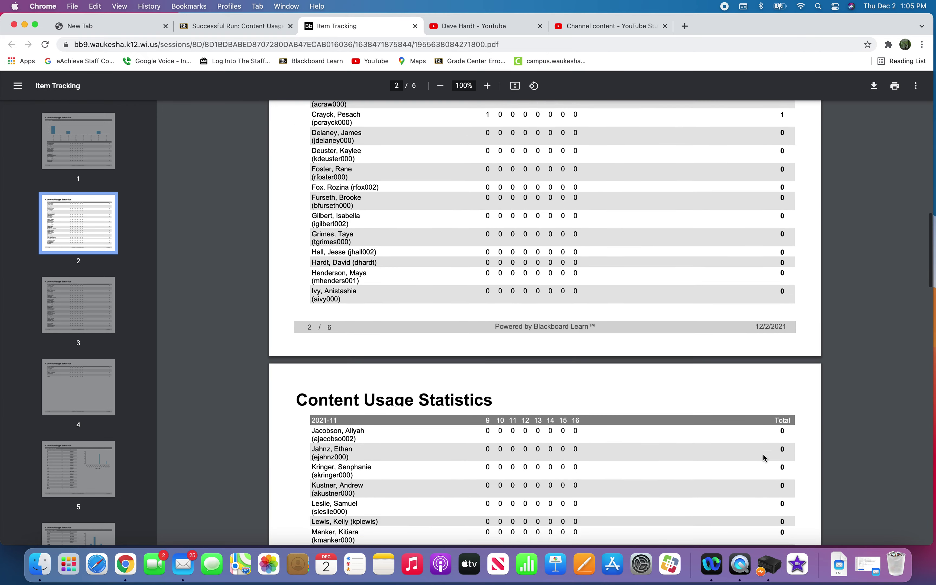
pyautogui.scroll(-5, 763, 455)
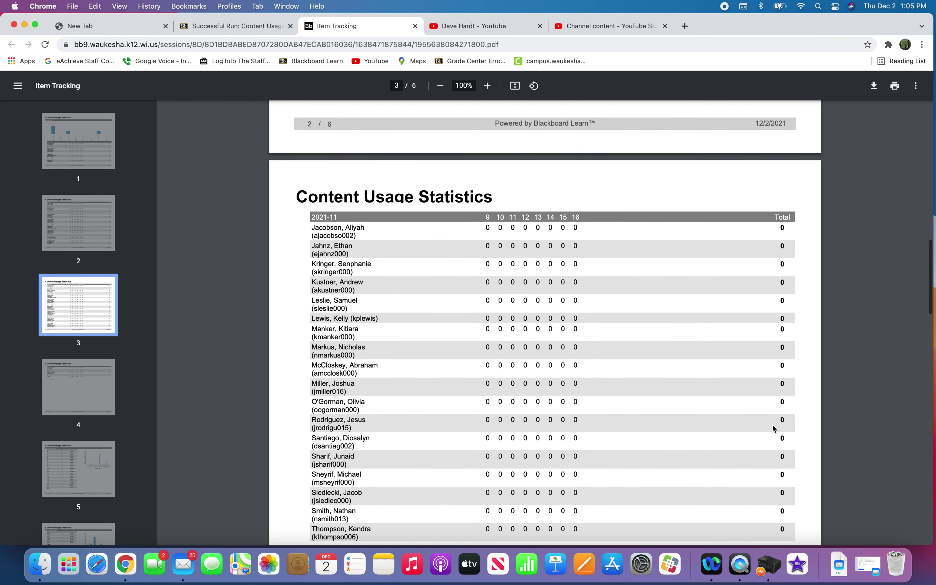
pyautogui.scroll(-2, 761, 321)
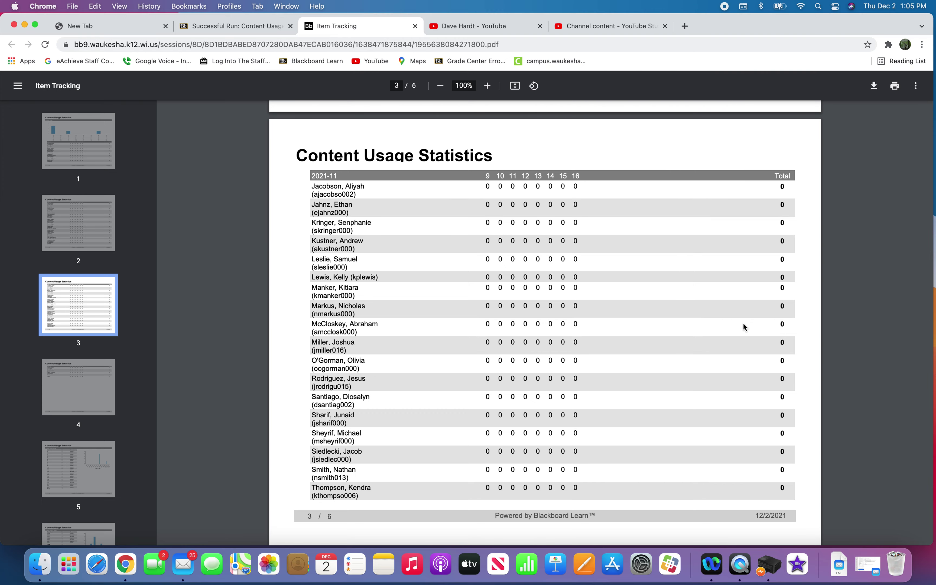
pyautogui.scroll(-10, 742, 323)
pyautogui.scroll(-1, 739, 331)
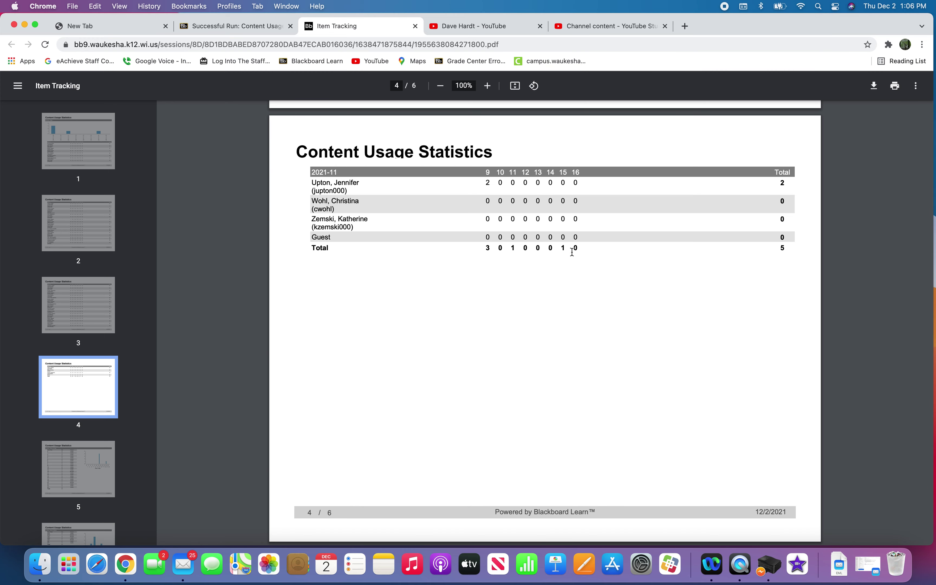
# Step: Examine the Access / Hour of Day and Access / Day of Week tables and charts on the report's last two pages
pyautogui.scroll(-9, 643, 318)
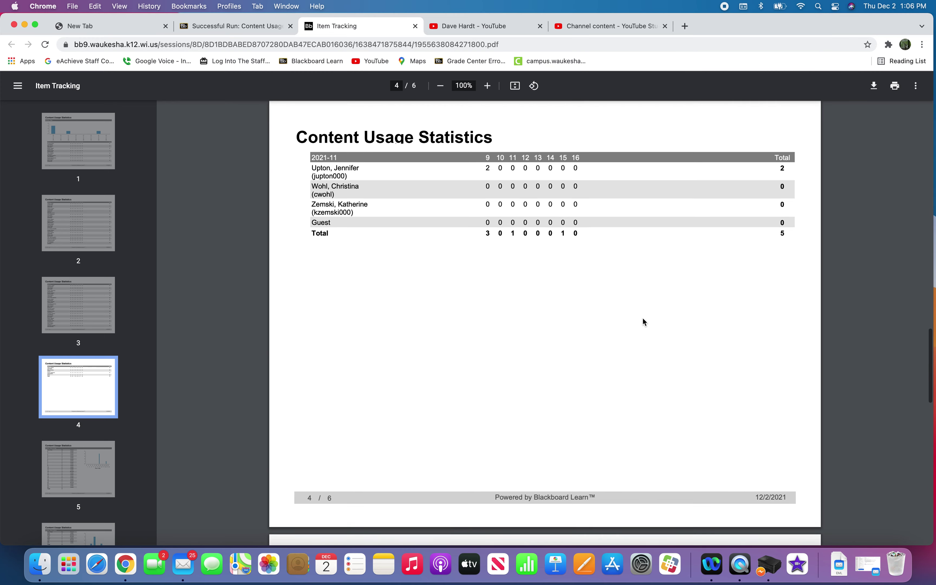
pyautogui.scroll(-3, 642, 321)
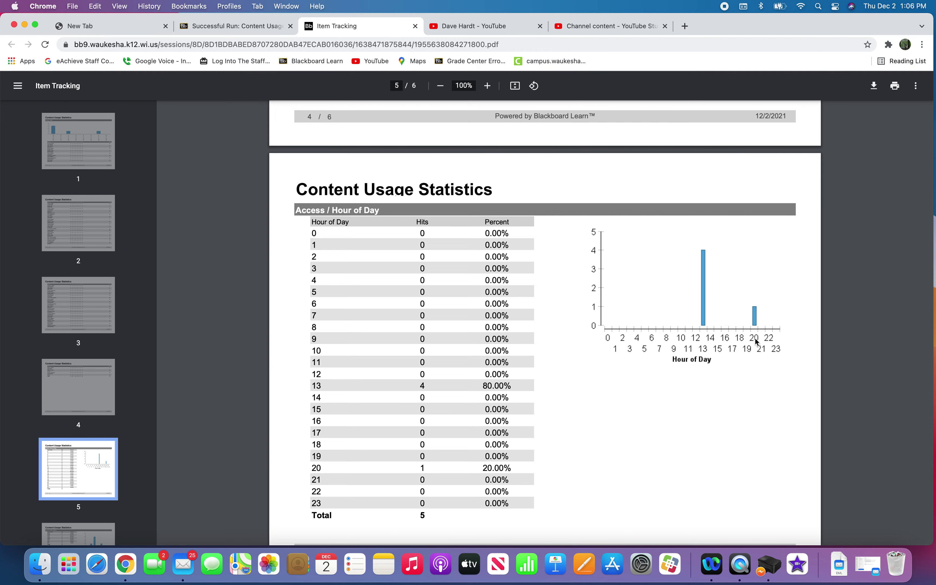
pyautogui.scroll(-1, 756, 341)
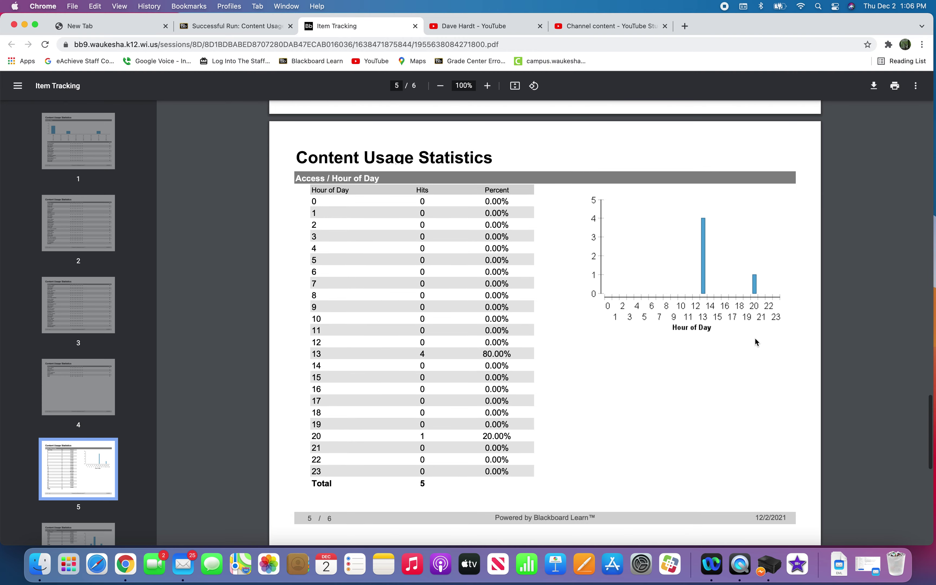
pyautogui.scroll(-3, 757, 341)
pyautogui.scroll(-5, 756, 341)
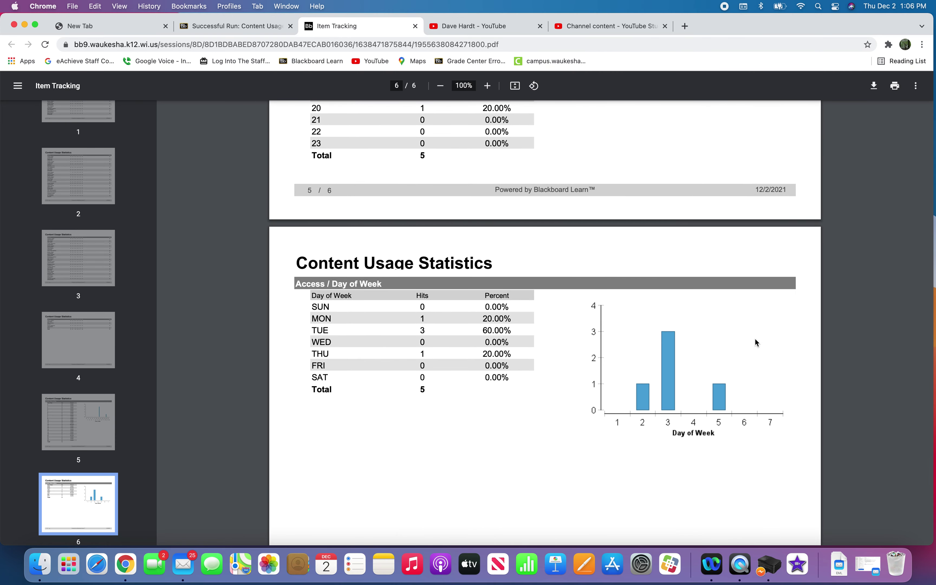
pyautogui.scroll(-3, 756, 340)
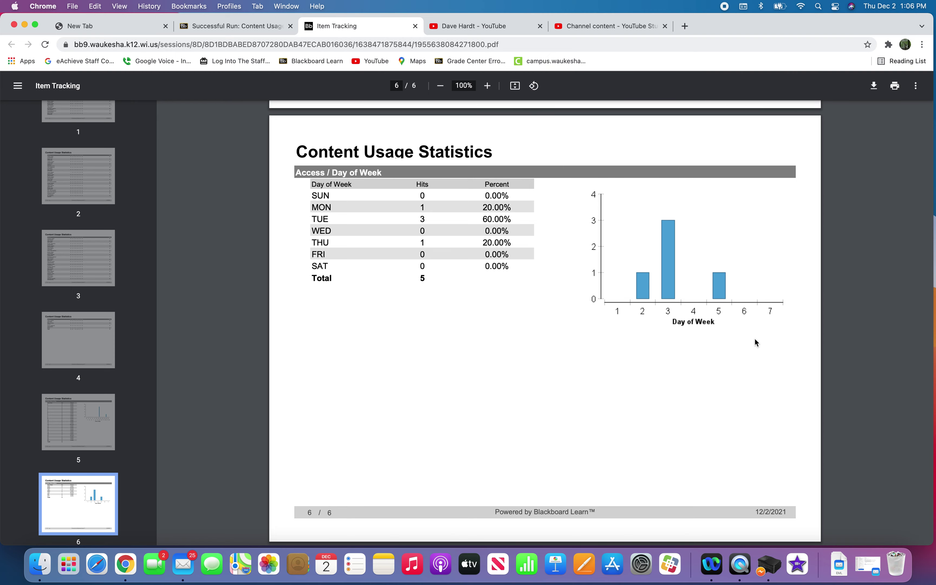
# Step: Go back through the report to the Access / Date chart on its first page
pyautogui.scroll(6, 755, 341)
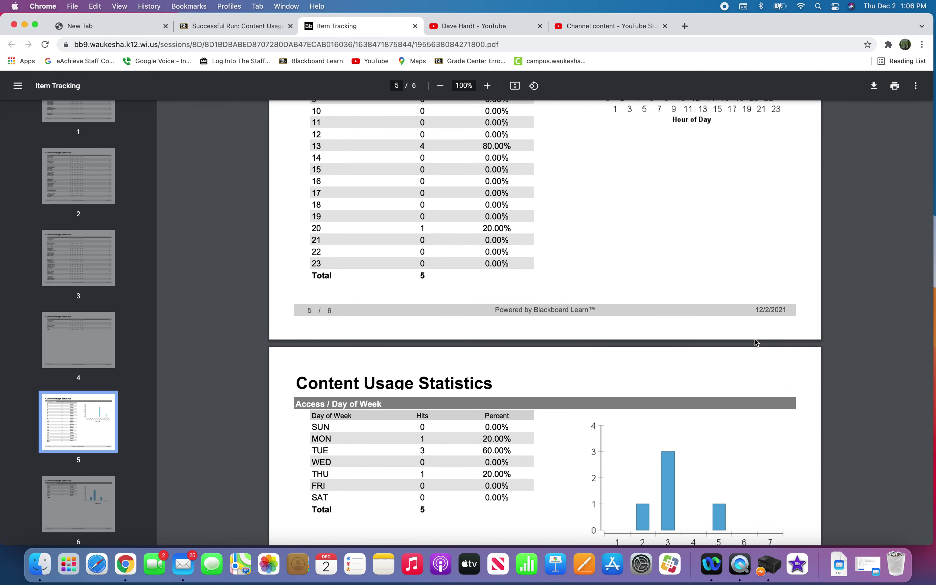
pyautogui.scroll(7, 754, 339)
pyautogui.scroll(18, 756, 342)
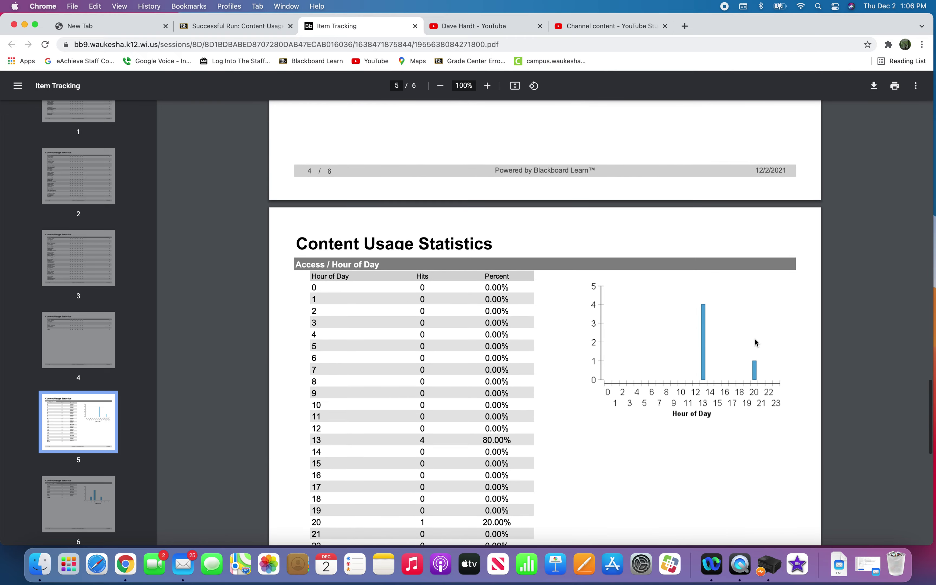
pyautogui.scroll(15, 755, 344)
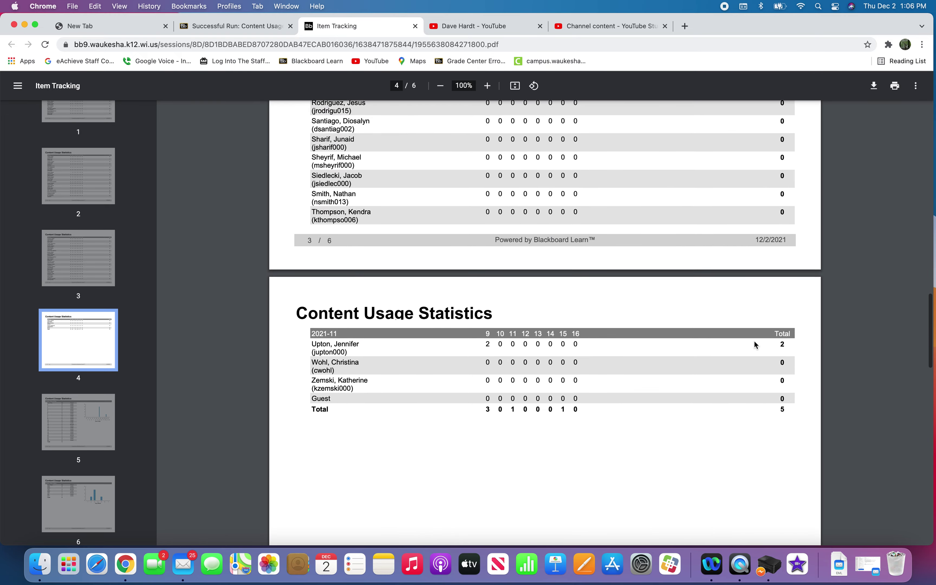
pyautogui.scroll(20, 756, 345)
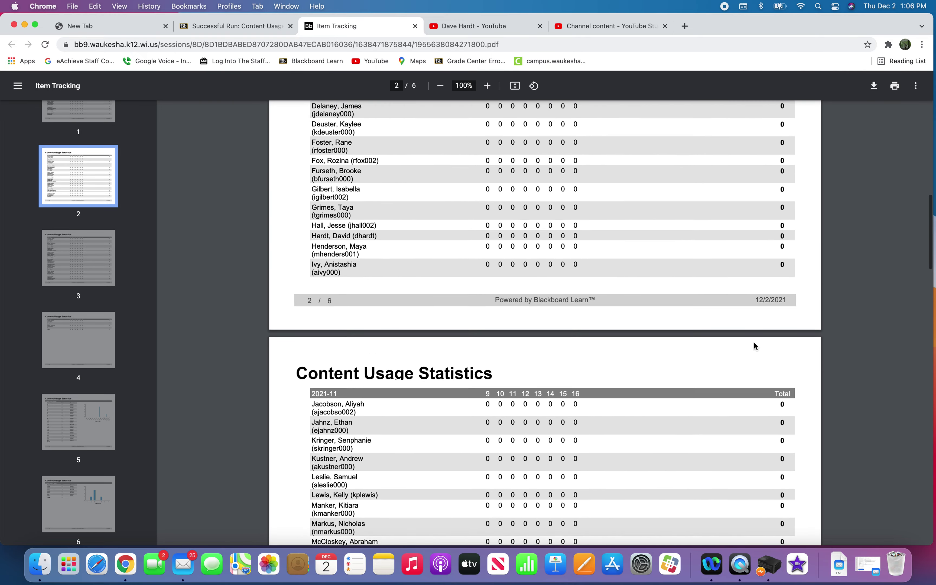
pyautogui.scroll(3, 754, 342)
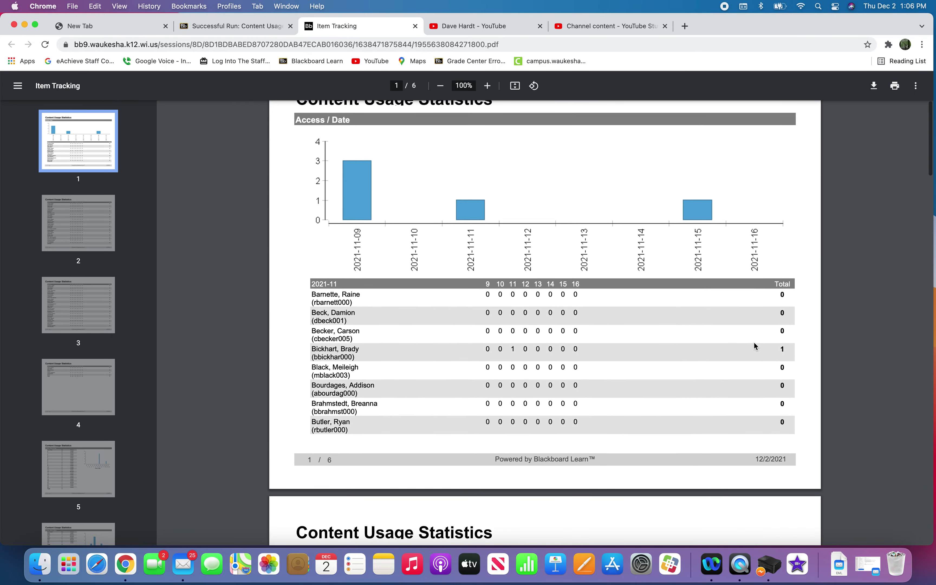